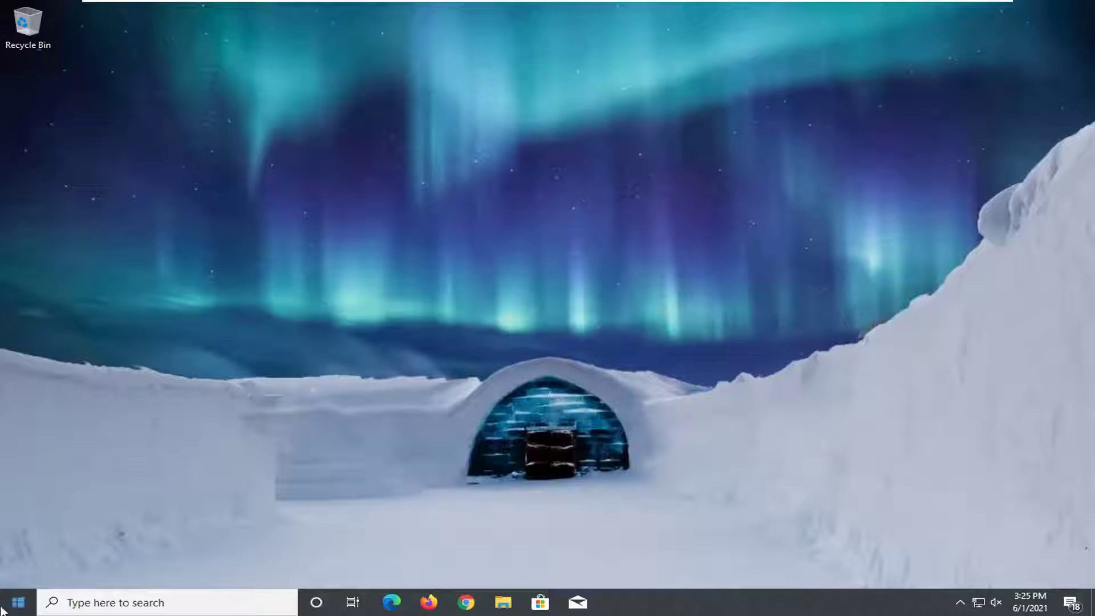
# Search the Start menu for 'device manager' and launch Device Manager
pyautogui.click(16, 606)
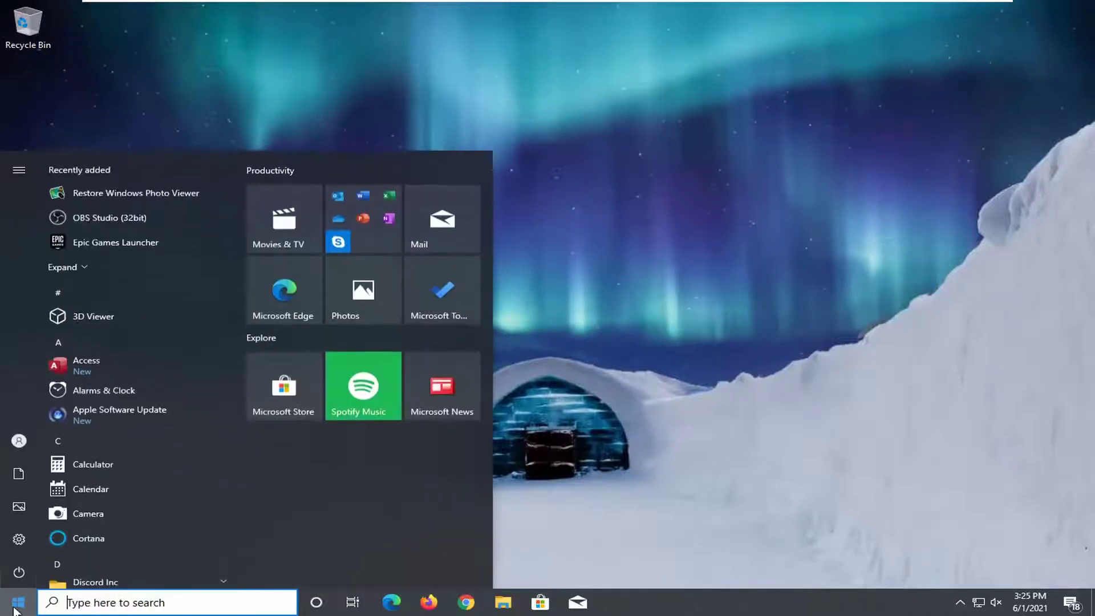
pyautogui.write('device manager')
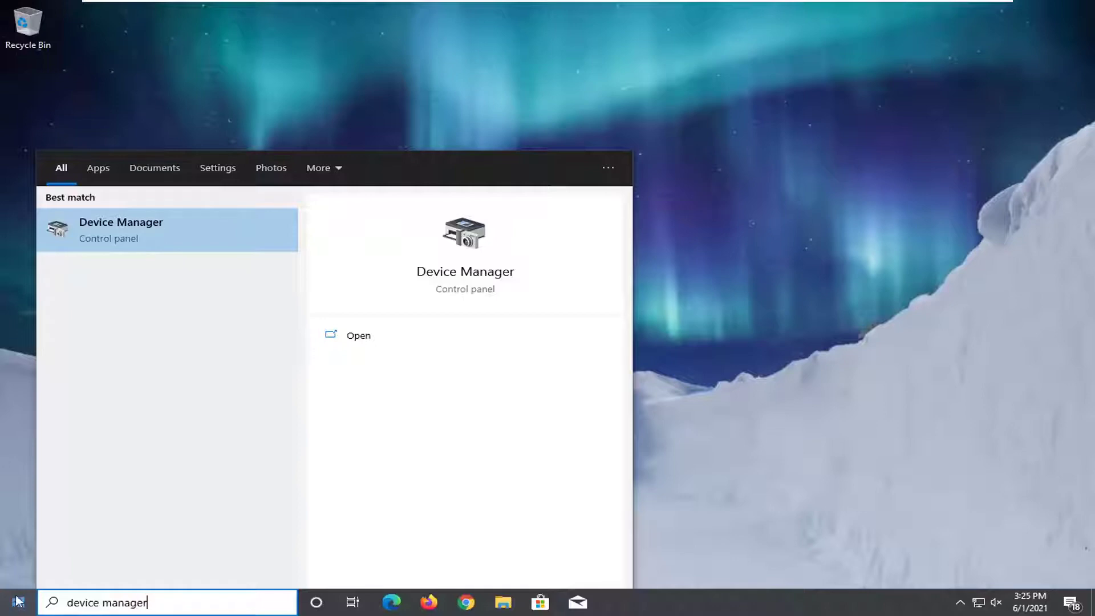
pyautogui.click(138, 227)
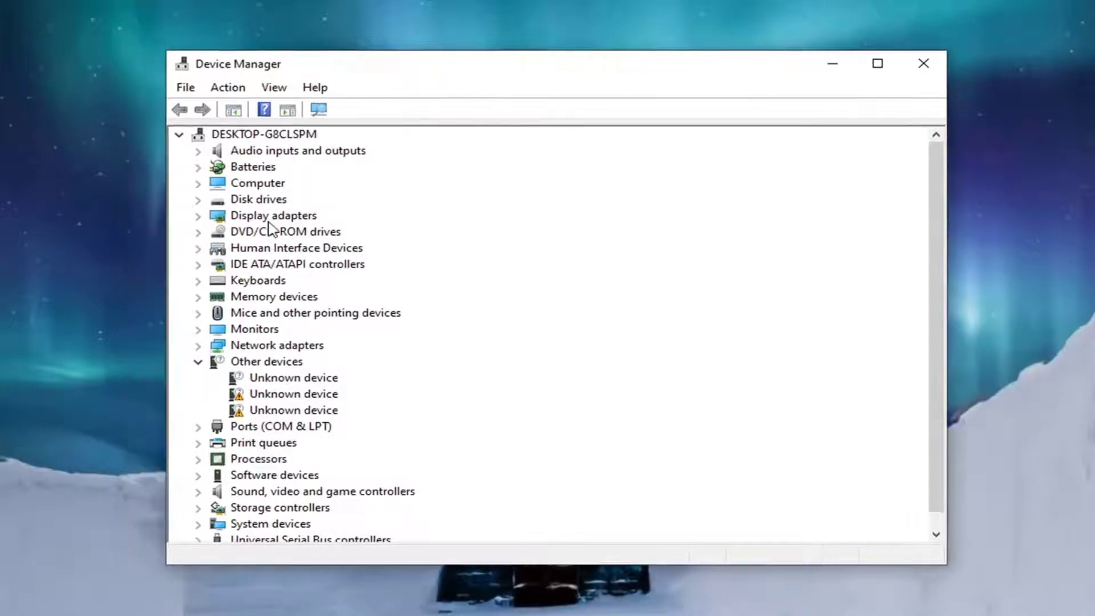
# Expand Display adapters and bring up the actions for the VMware SVGA 3D device
pyautogui.click(272, 219)
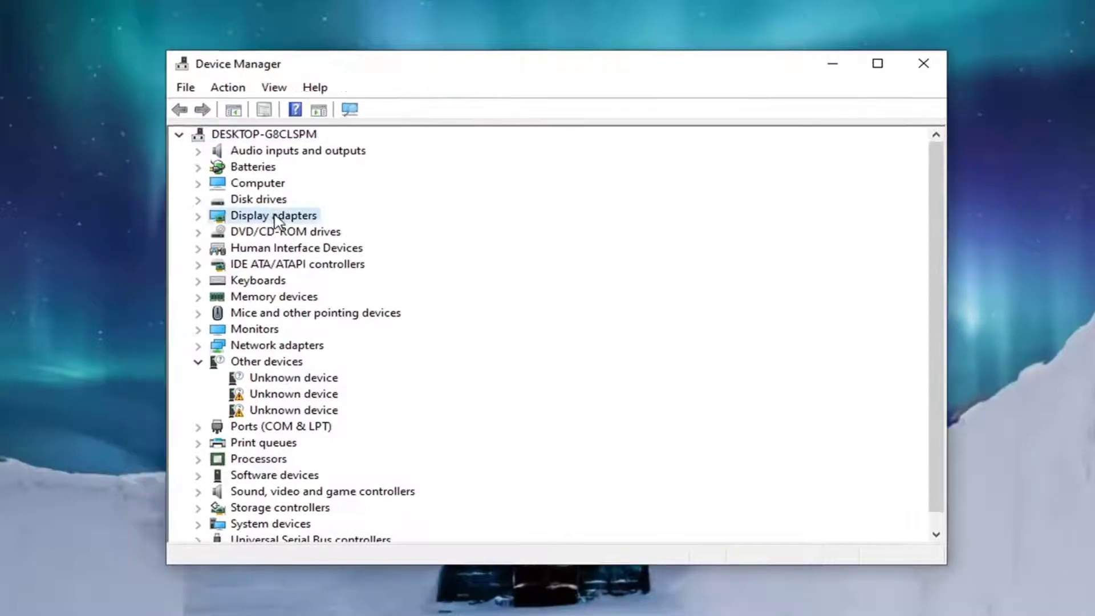
pyautogui.doubleClick(276, 220)
pyautogui.click(271, 235)
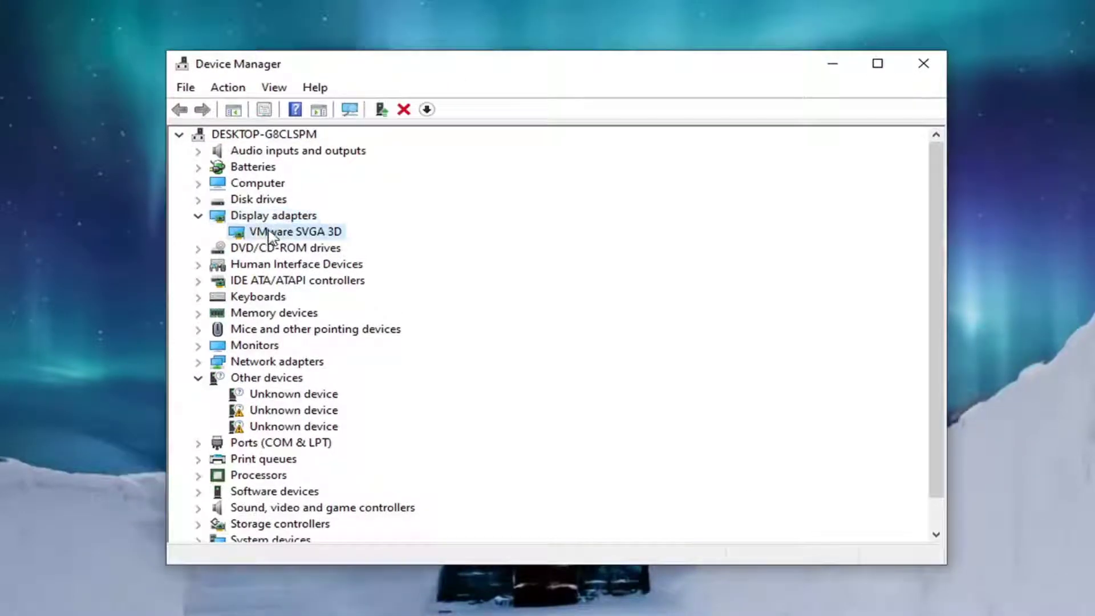
pyautogui.rightClick(258, 237)
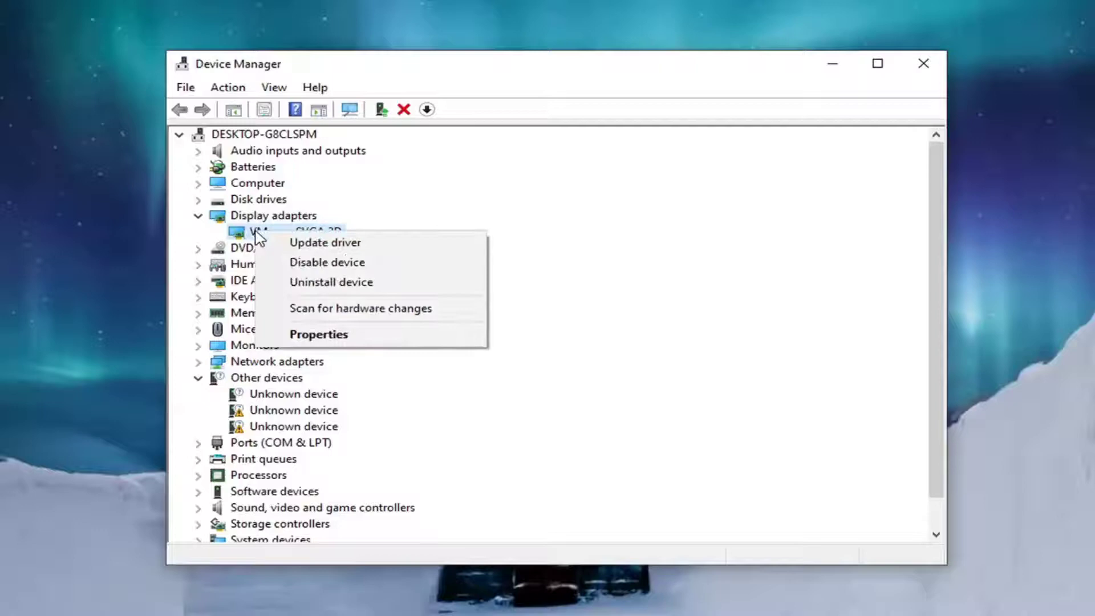
# Reinstall the VMware SVGA 3D driver from this computer's driver list and close the success message
pyautogui.click(311, 243)
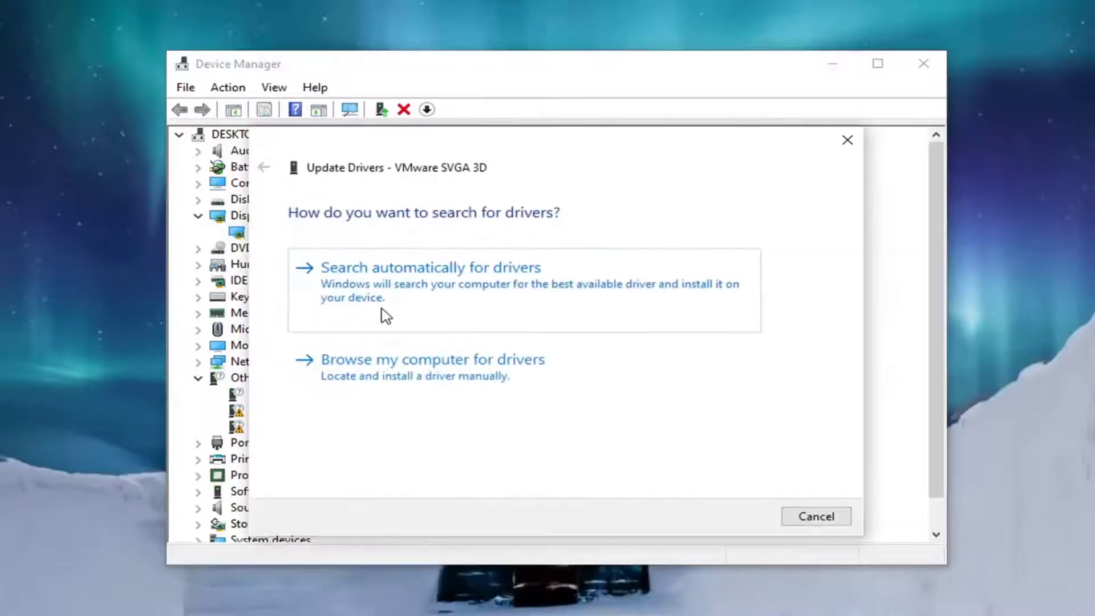
pyautogui.click(496, 376)
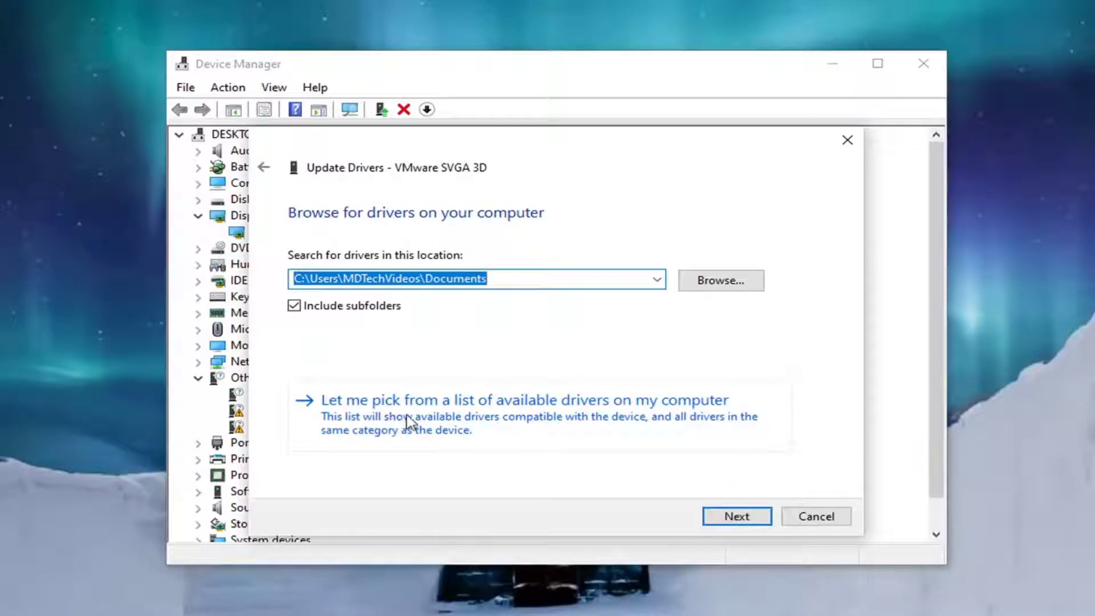
pyautogui.click(641, 417)
pyautogui.click(363, 379)
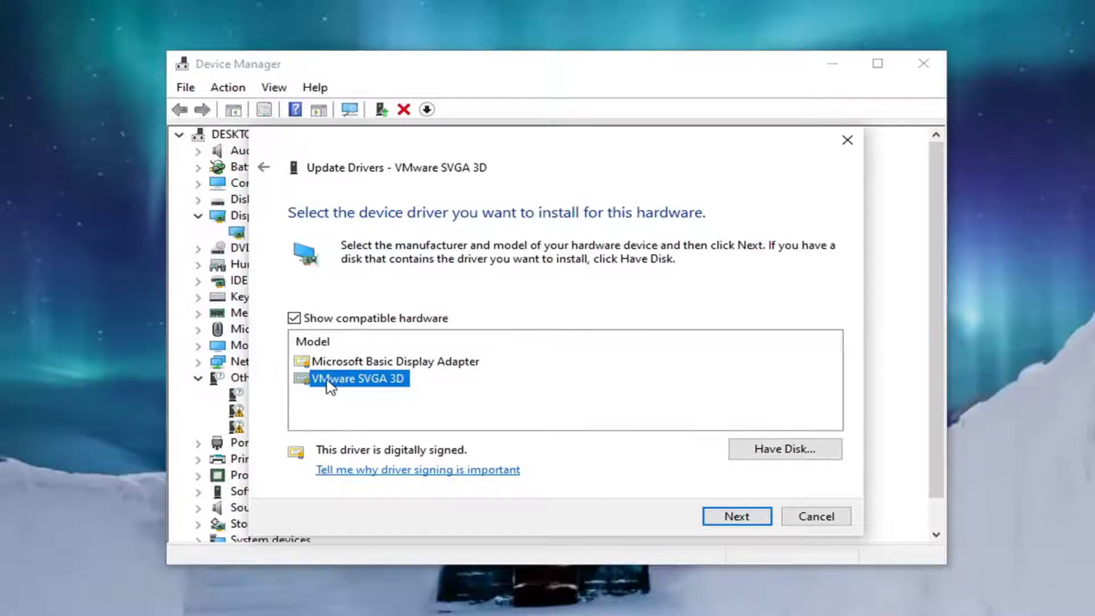
pyautogui.click(741, 516)
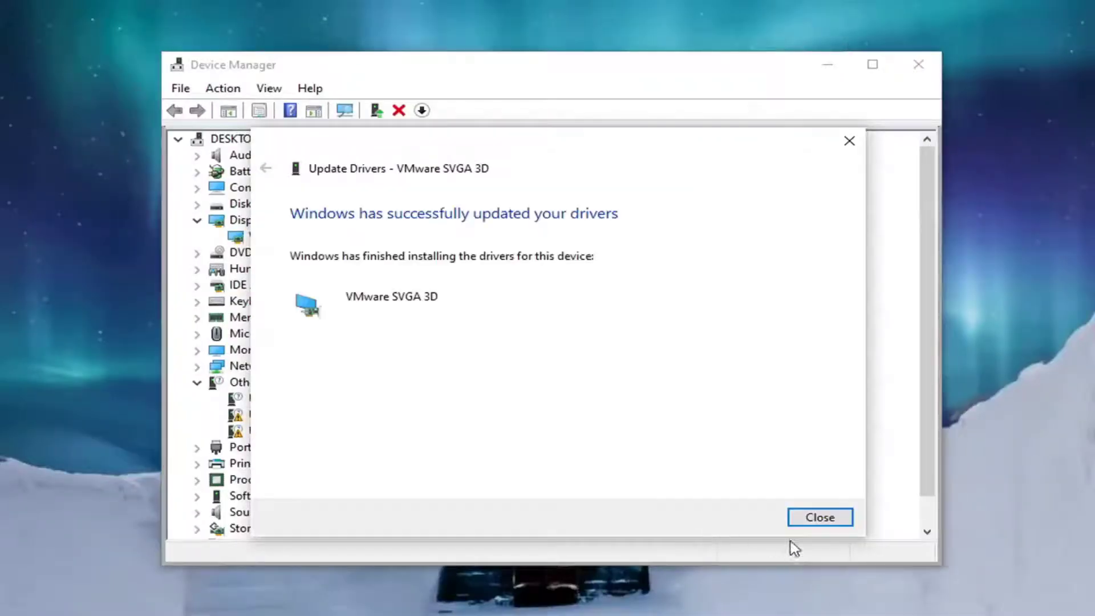
pyautogui.click(821, 517)
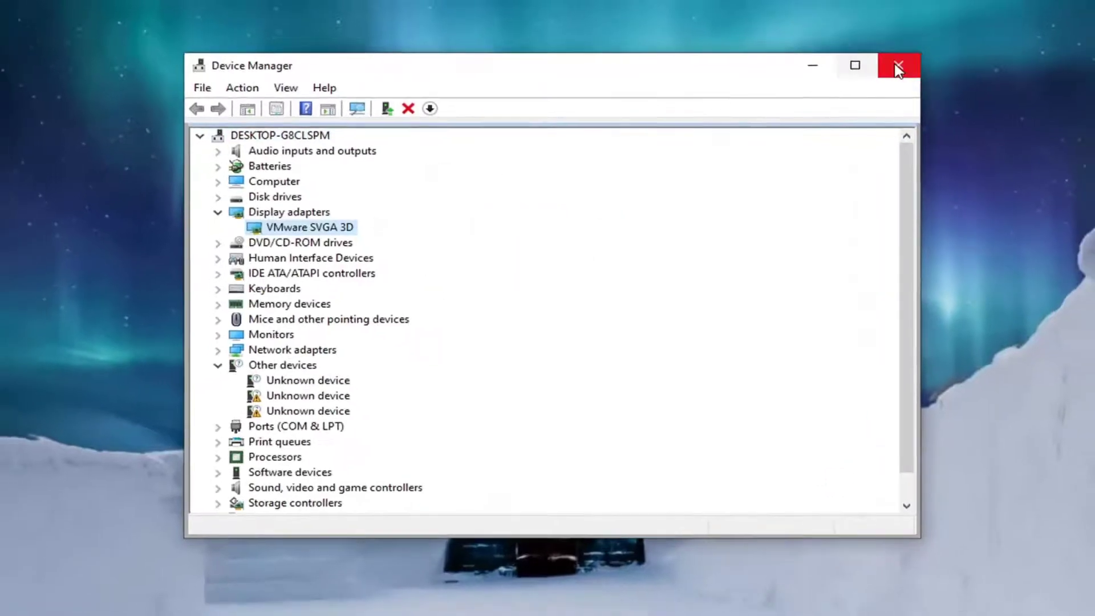
# Close the Device Manager window
pyautogui.click(897, 70)
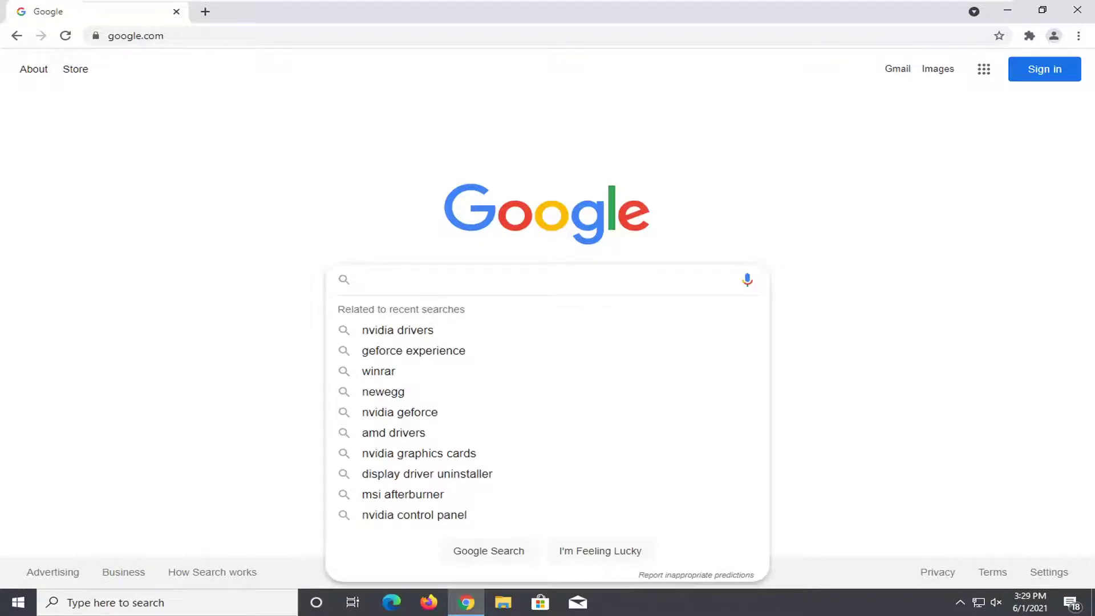
# Google 'nvidia graphics card driver authomatic download' and open NVIDIA Driver Downloads in a new tab
pyautogui.write('nvidia graphi')
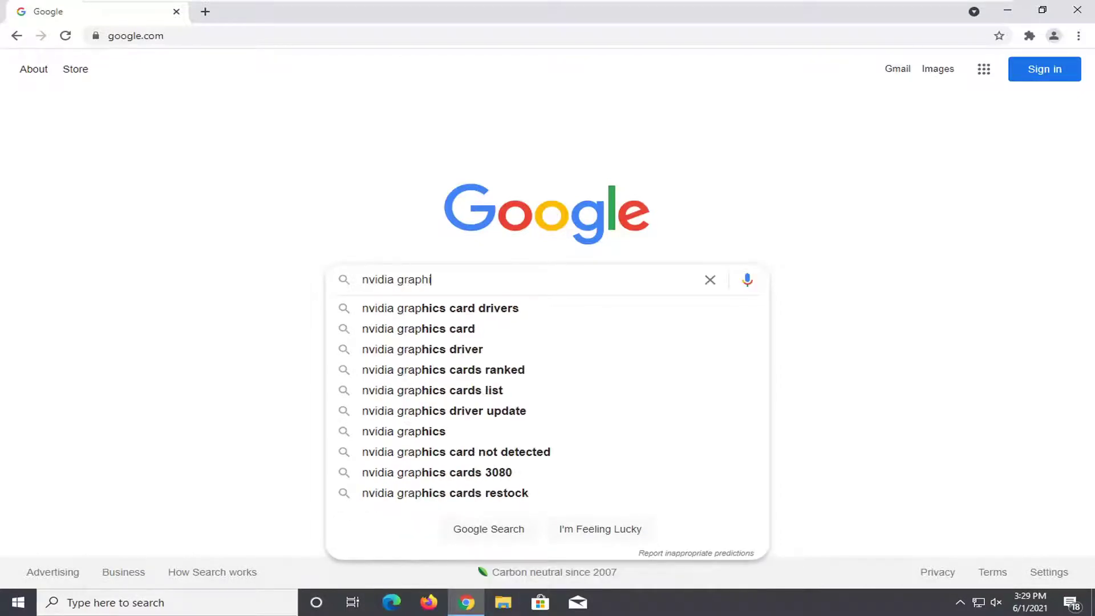
pyautogui.write('cs card driver')
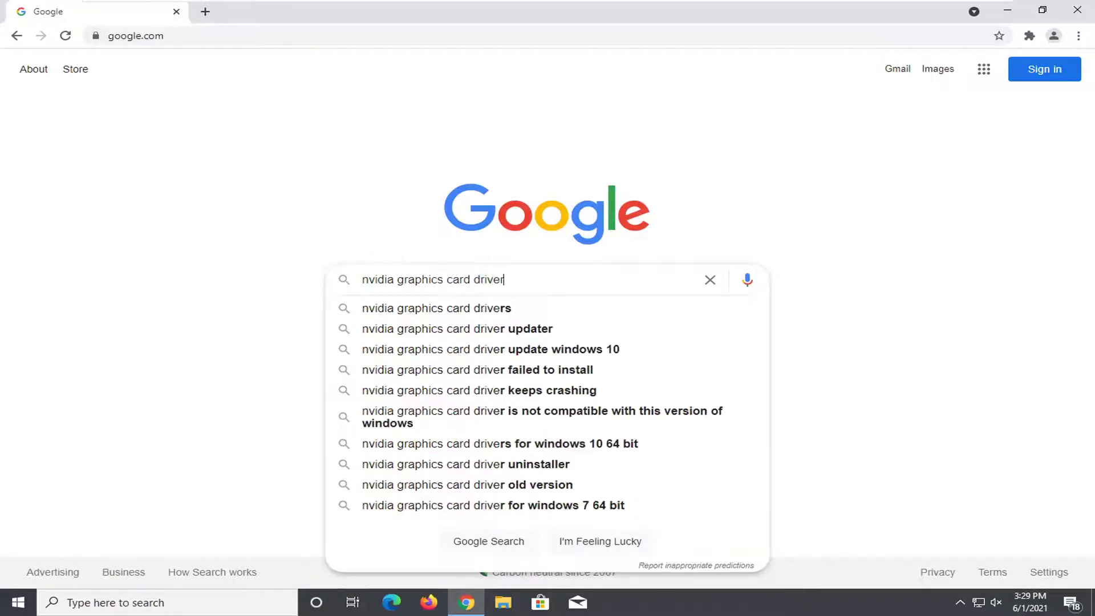
pyautogui.write(' authomatic')
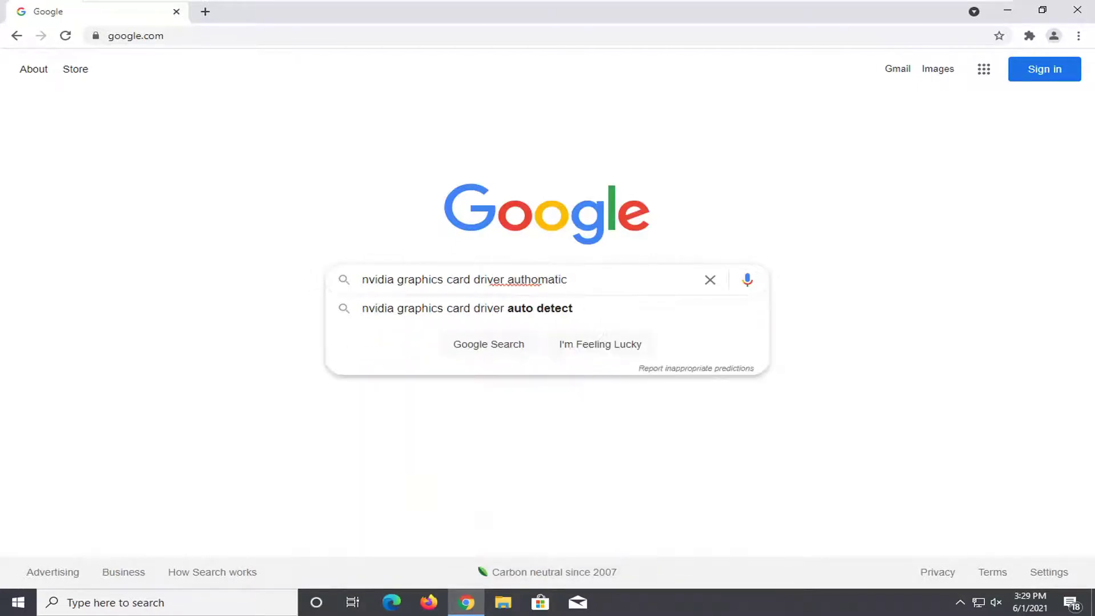
pyautogui.write(' download')
pyautogui.press('Return')
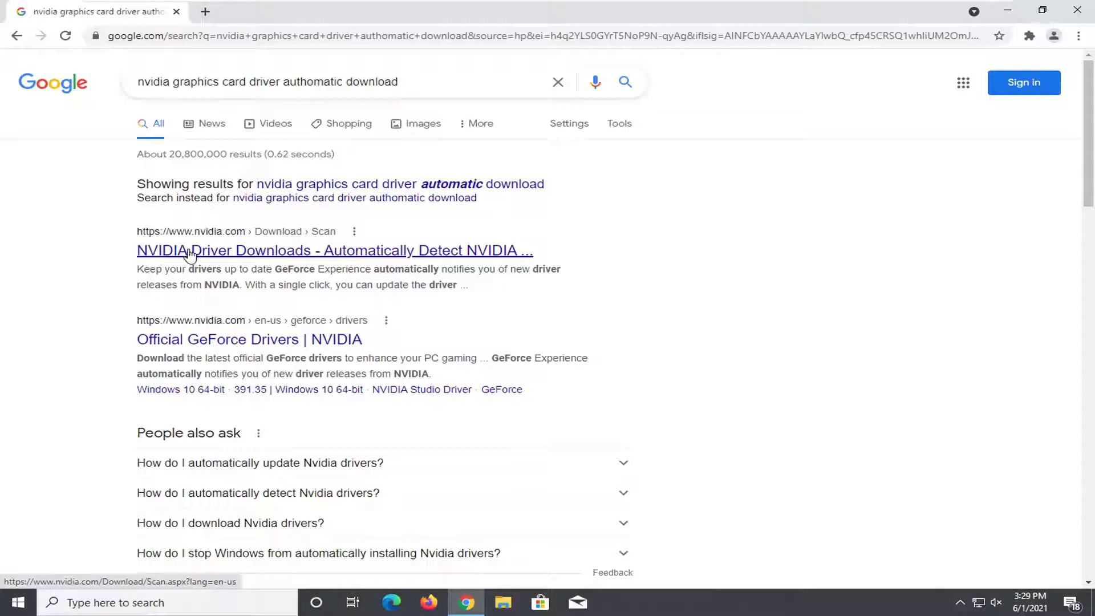
pyautogui.rightClick(437, 261)
pyautogui.click(456, 269)
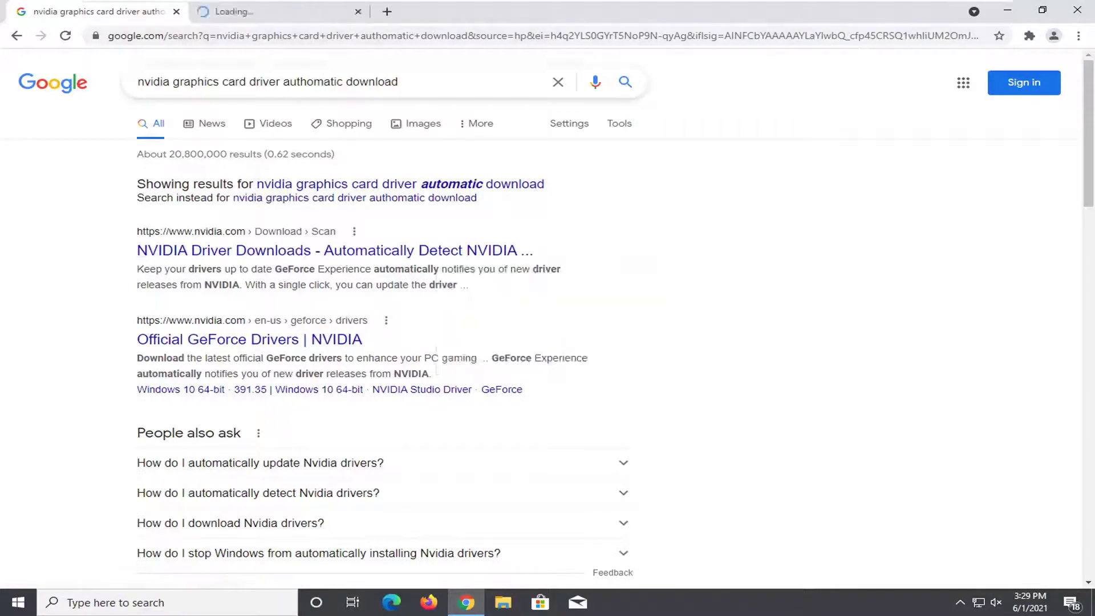
# Change the query's 'nvidia' to 'amd', search again, and find the Auto-Detect Radeon result
pyautogui.doubleClick(153, 81)
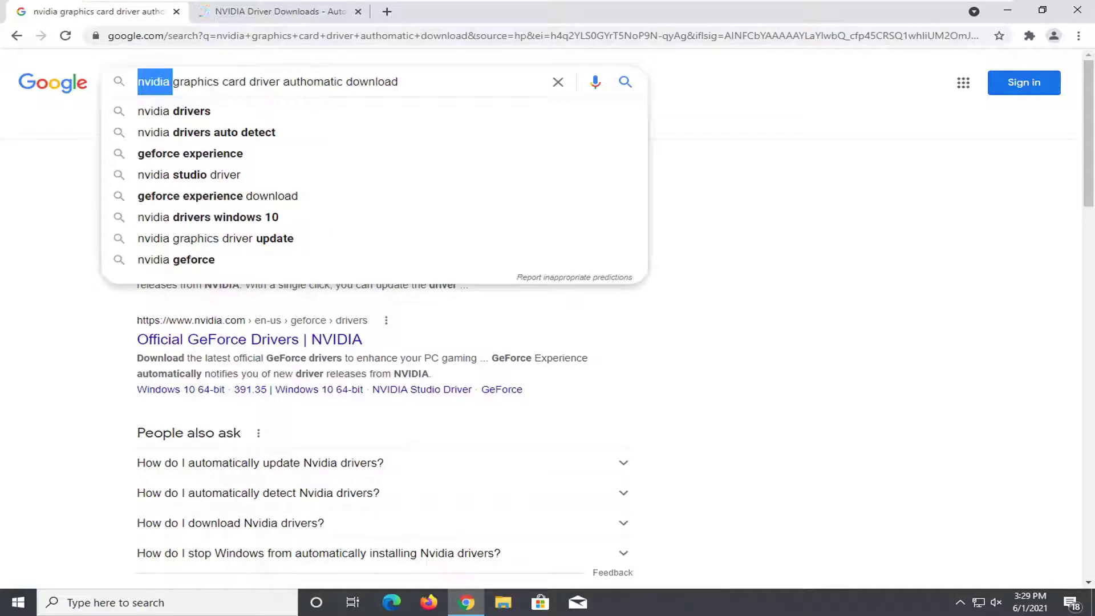
pyautogui.write('amd')
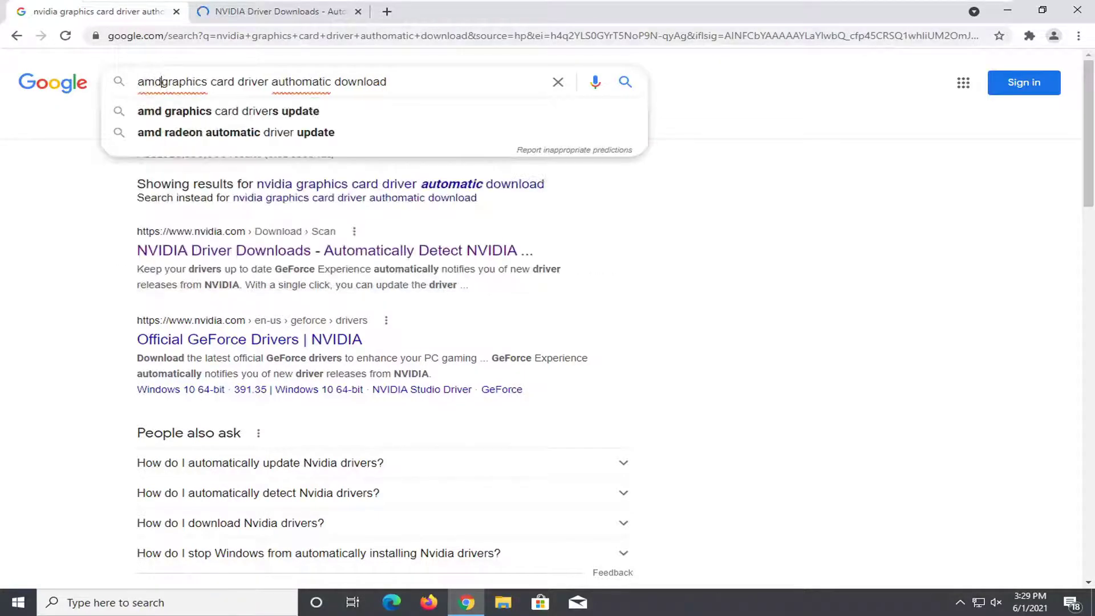
pyautogui.press('Return')
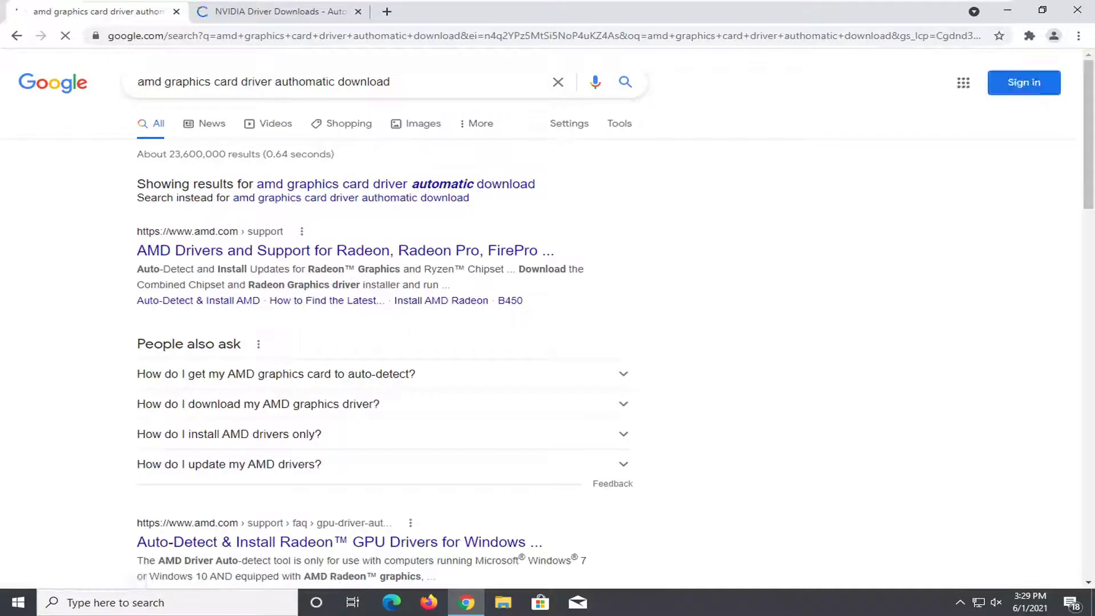
pyautogui.scroll(-2, 188, 393)
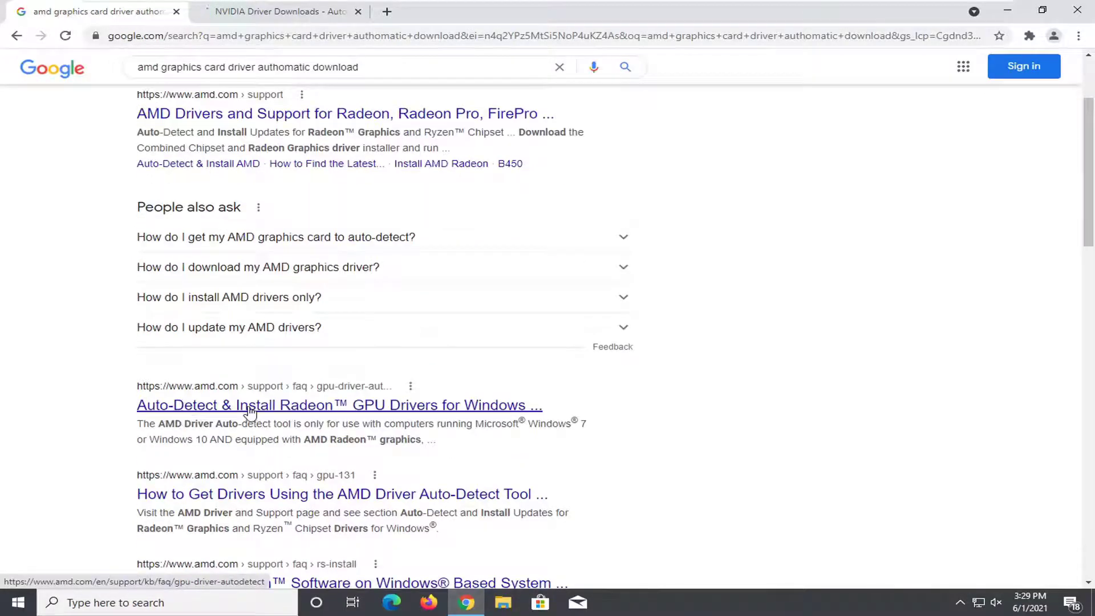
pyautogui.rightClick(192, 409)
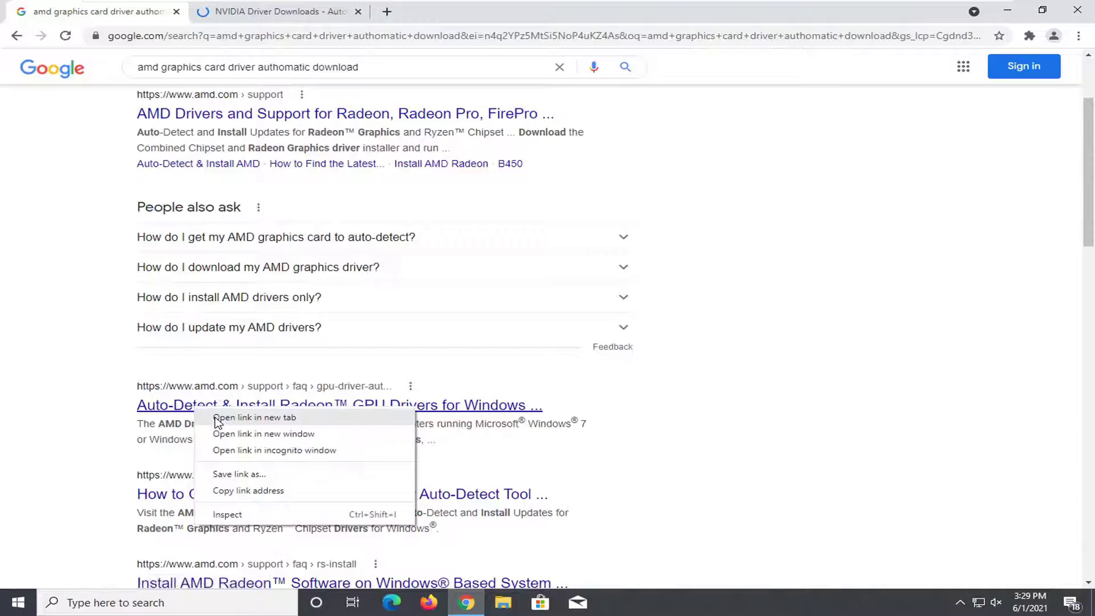
# Open the AMD Auto-Detect result in a new tab and follow its Auto-Detect Tool guide link
pyautogui.click(218, 418)
pyautogui.click(297, 11)
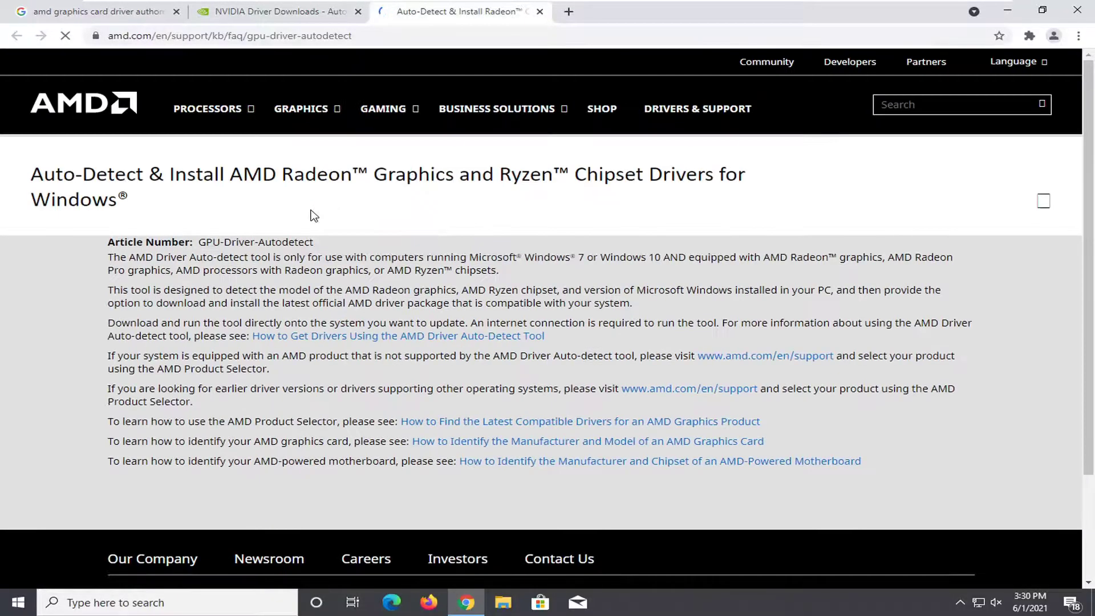
pyautogui.scroll(-2, 322, 231)
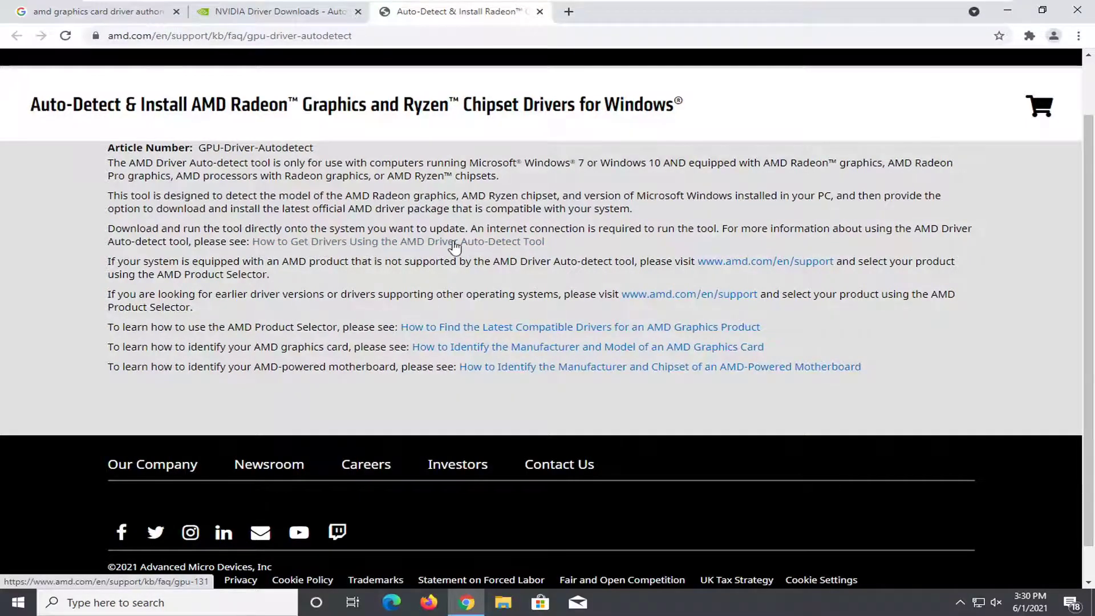
pyautogui.click(497, 244)
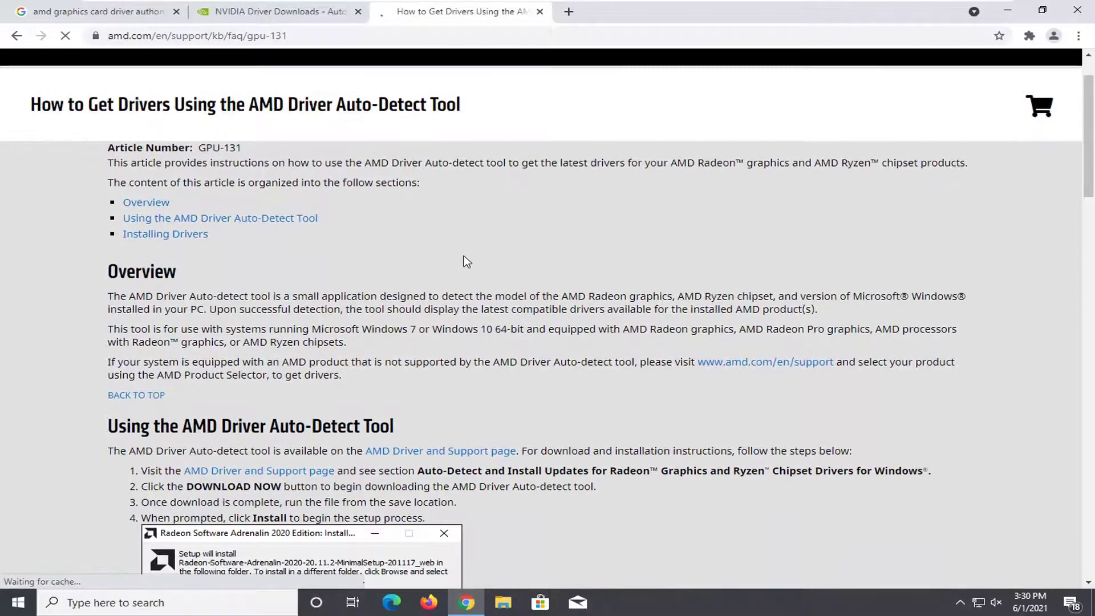
pyautogui.scroll(-2, 450, 268)
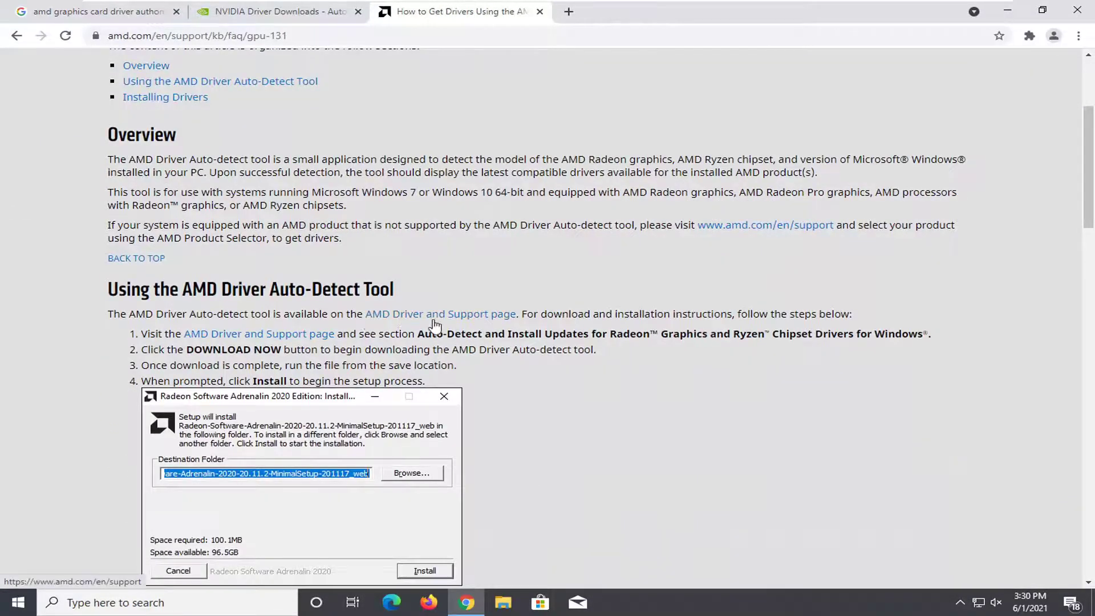
# Go to AMD's Driver and Support page, scroll to DOWNLOAD NOW, then switch to the NVIDIA tab
pyautogui.click(466, 320)
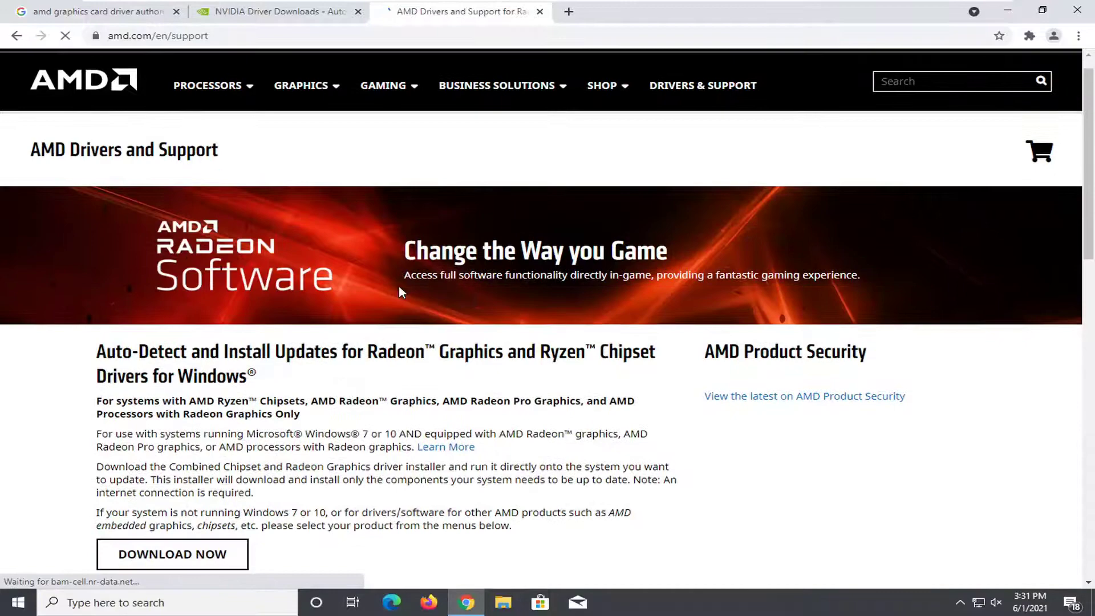
pyautogui.scroll(-2, 402, 292)
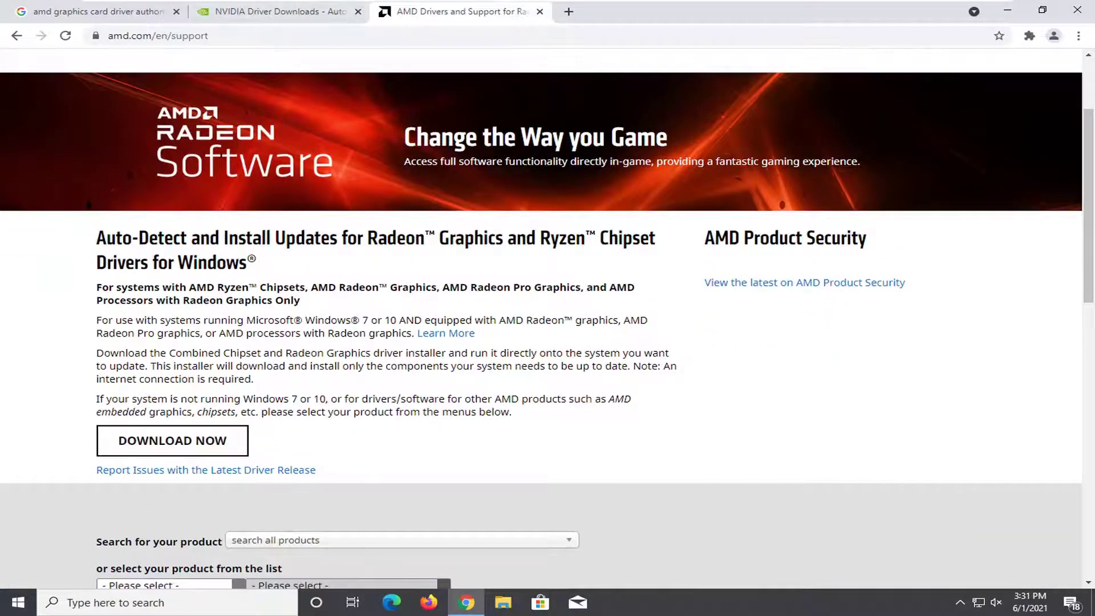
pyautogui.click(293, 12)
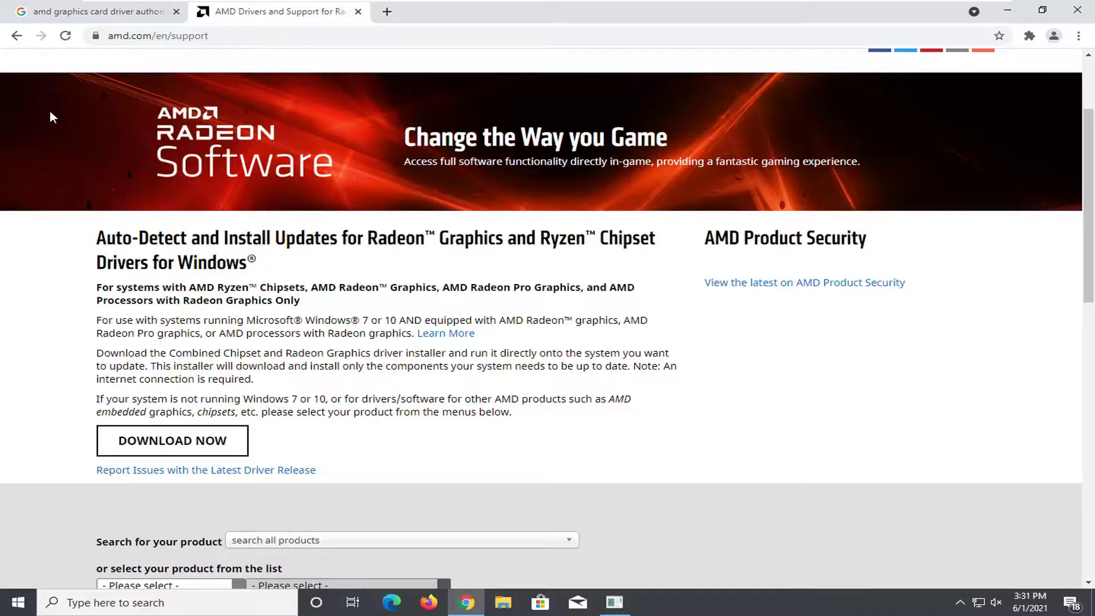
# Return to the Google results tab and dismiss the Epic Games Launcher crash report
pyautogui.click(96, 11)
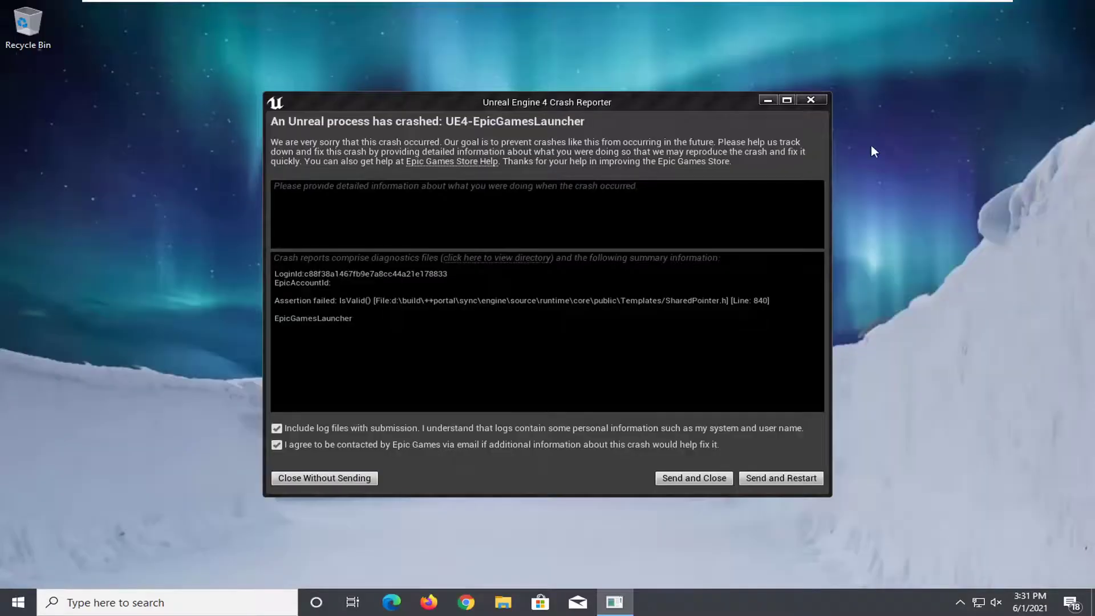
pyautogui.click(820, 101)
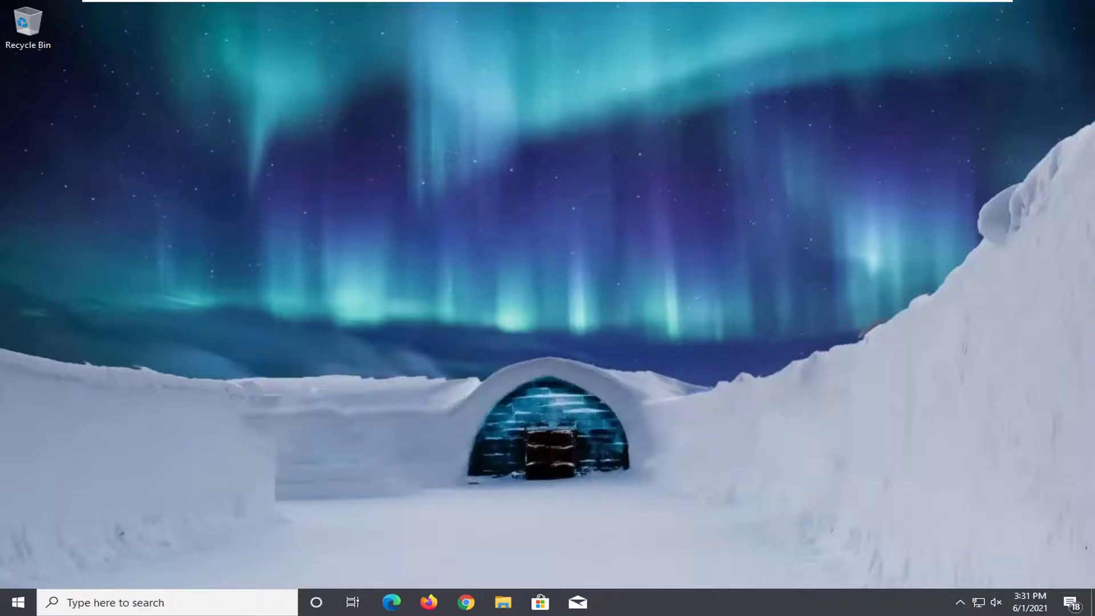